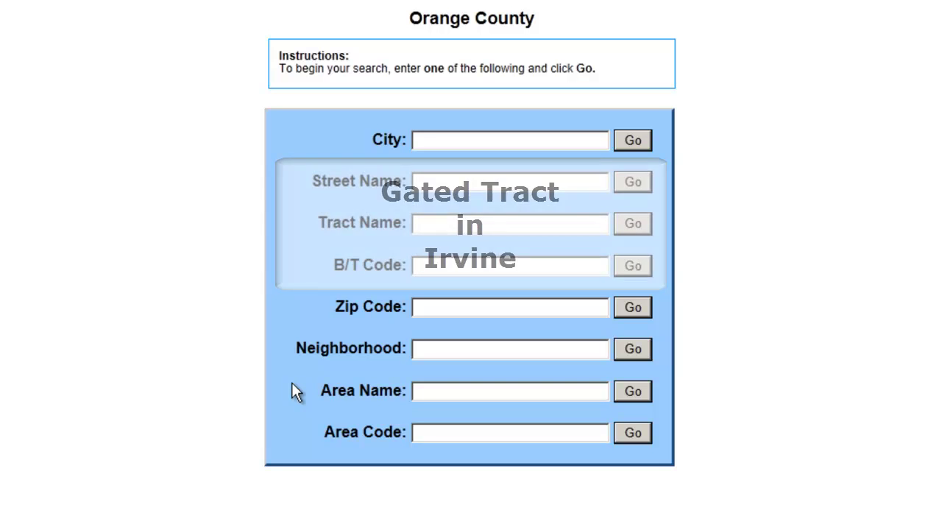
- Search tracts in the city 'irvine', then go to Advanced Tract Search
click(429, 140)
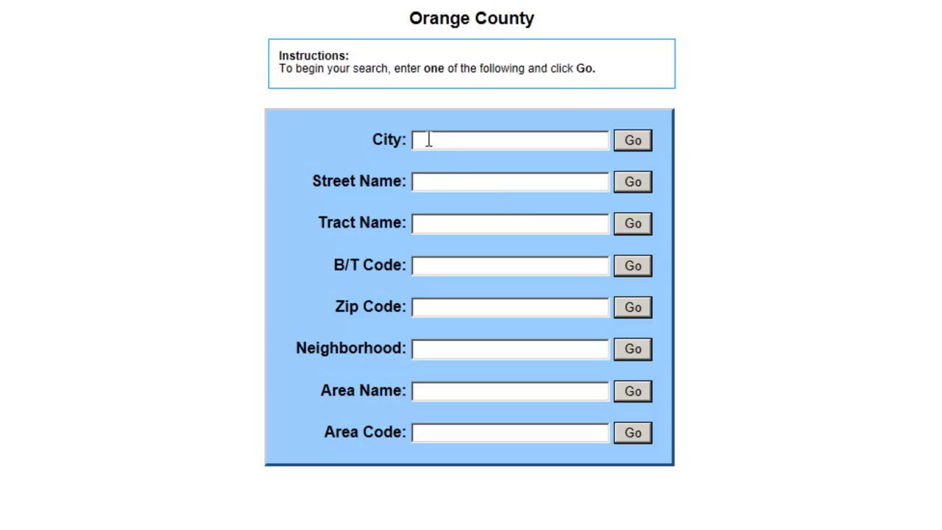
text(irvine)
click(631, 142)
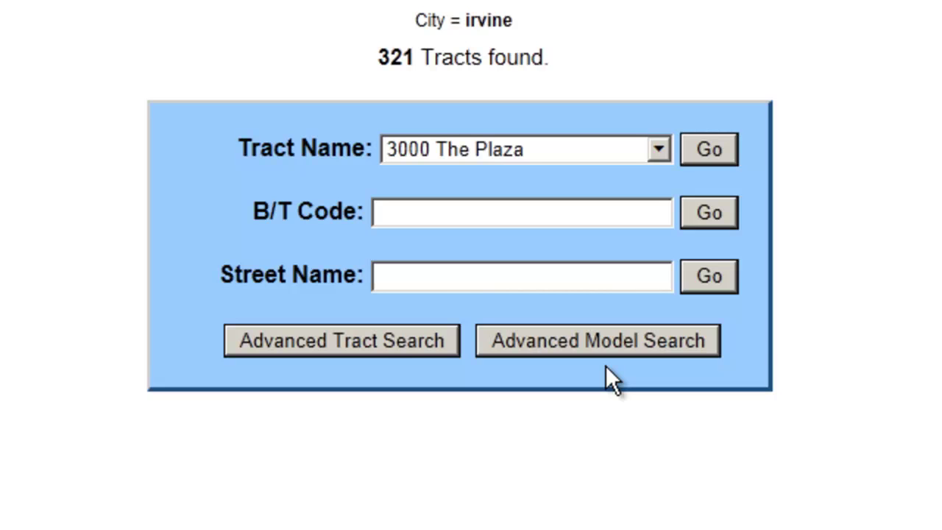
click(338, 343)
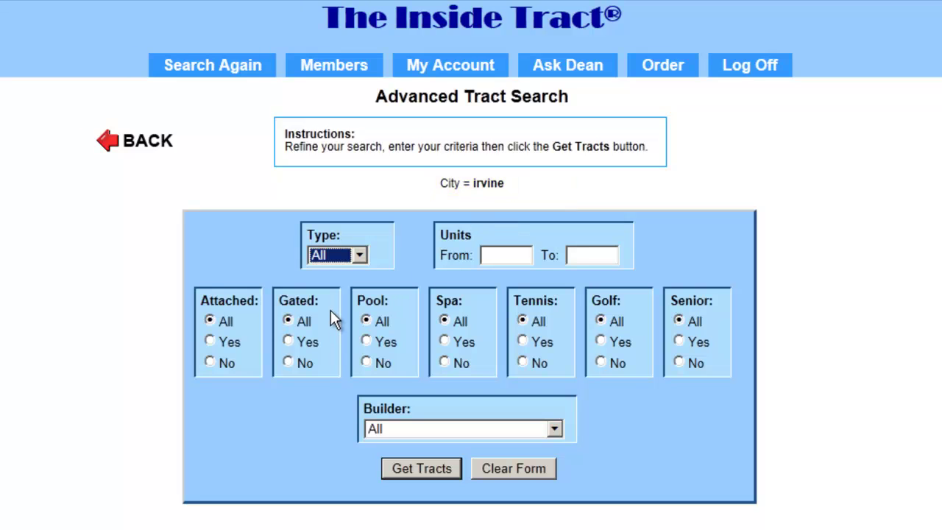
- Set Gated to Yes and get the matching Irvine tracts
click(288, 341)
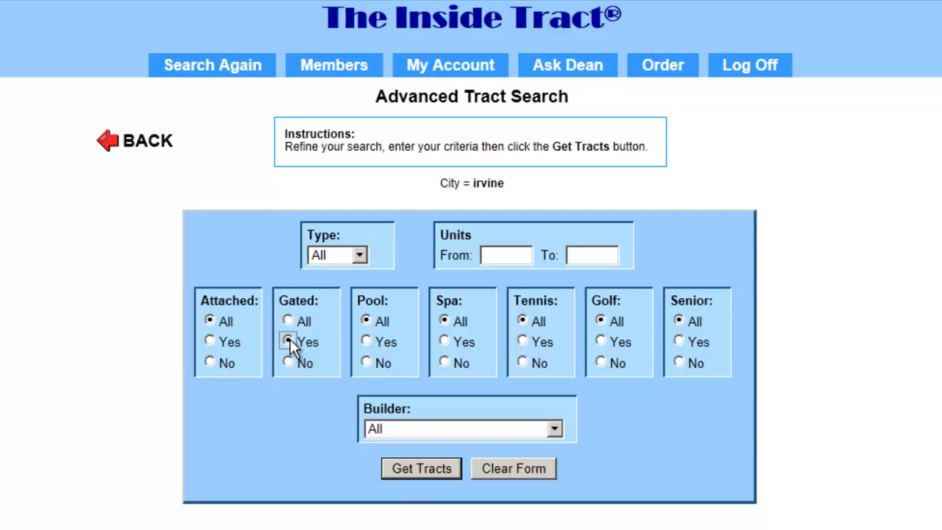
click(420, 472)
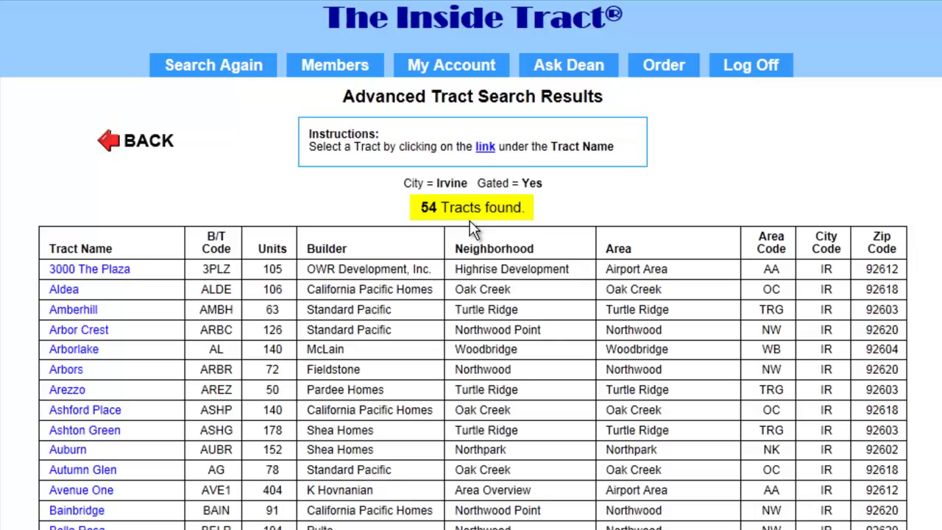
- Clear the search form and find tracts with Gated, Pool, Spa and Tennis set to Yes
click(110, 144)
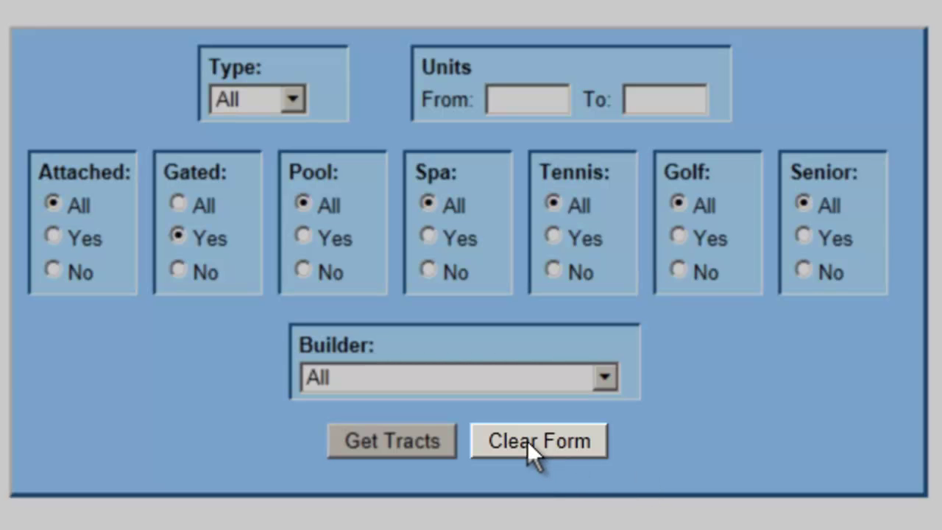
click(526, 441)
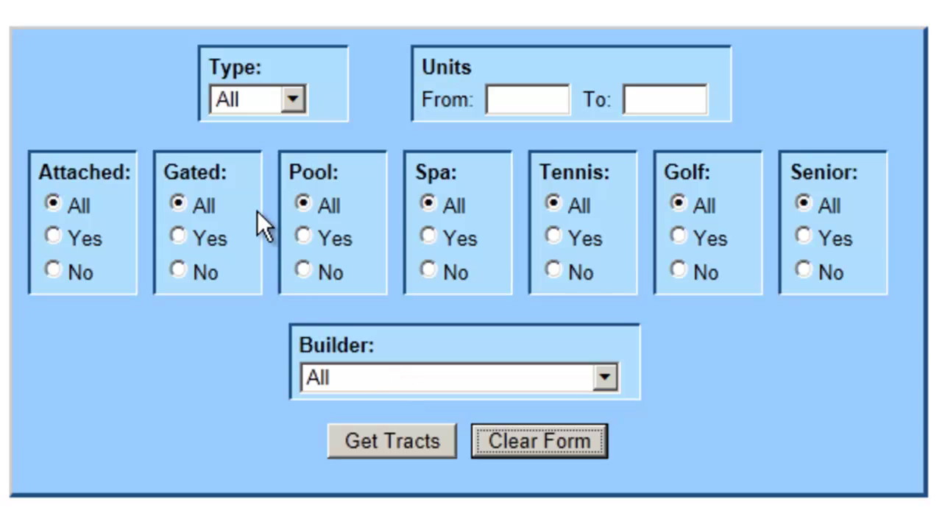
click(179, 234)
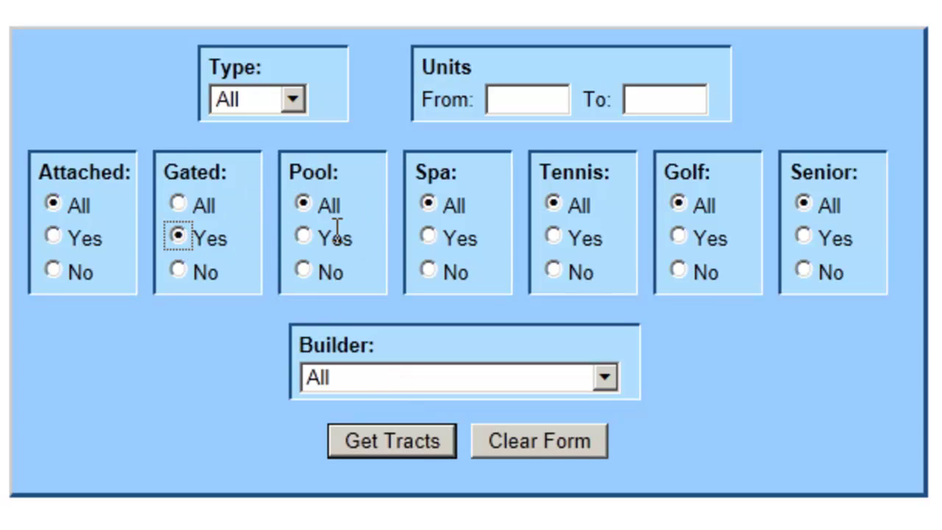
click(304, 236)
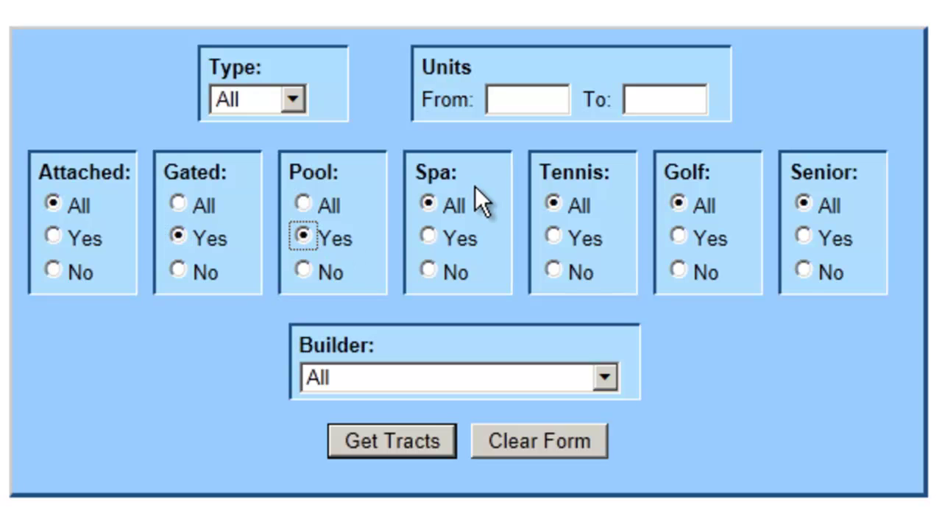
click(428, 239)
click(559, 233)
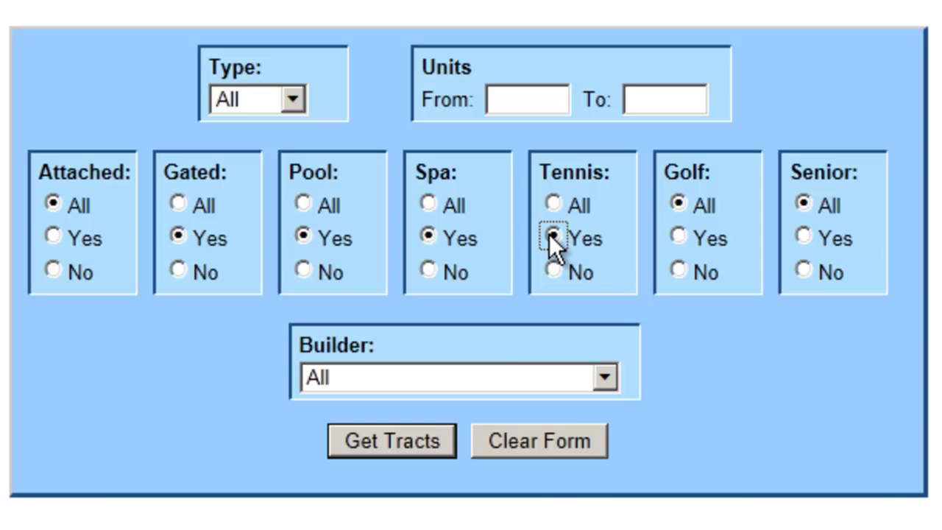
click(391, 442)
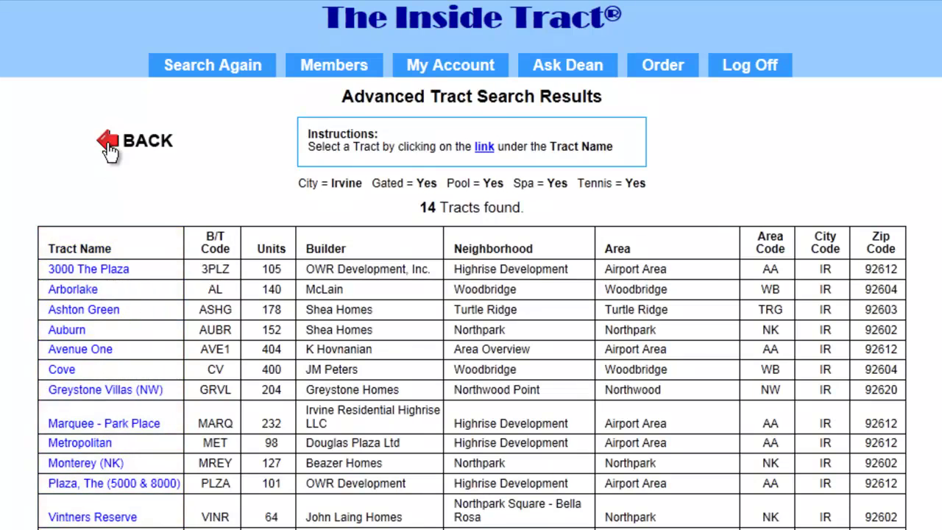
- Leave the results and return to the search form, scrolling down
click(335, 177)
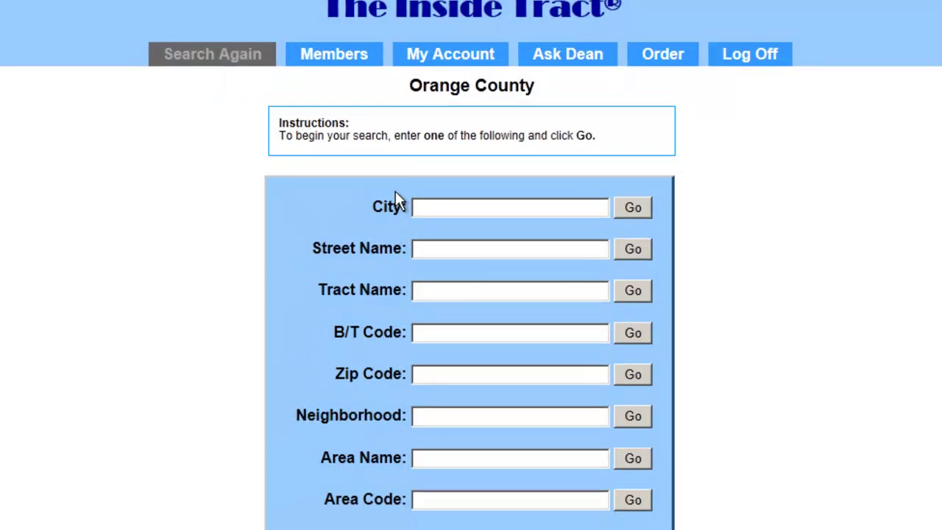
scroll(406, 294, down, 1)
- Search tracts by the area name 'university park'
click(425, 392)
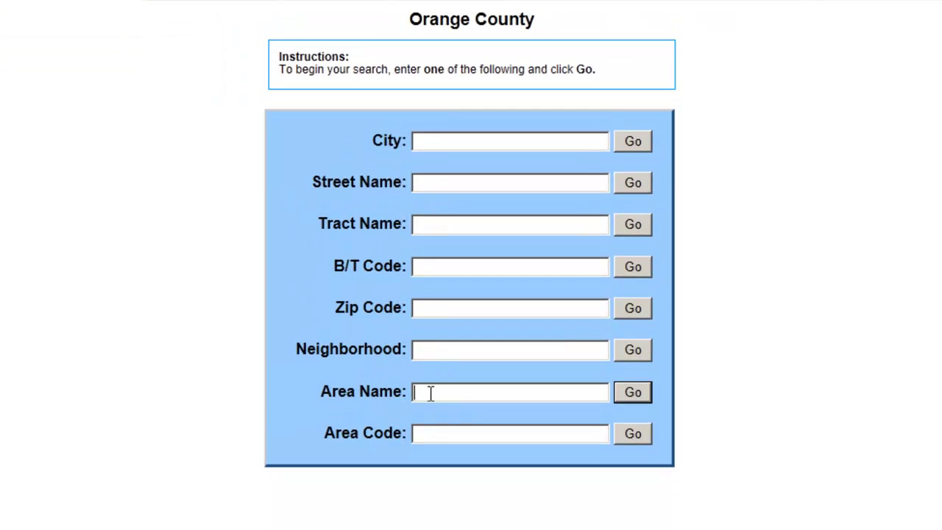
text(university park)
click(633, 394)
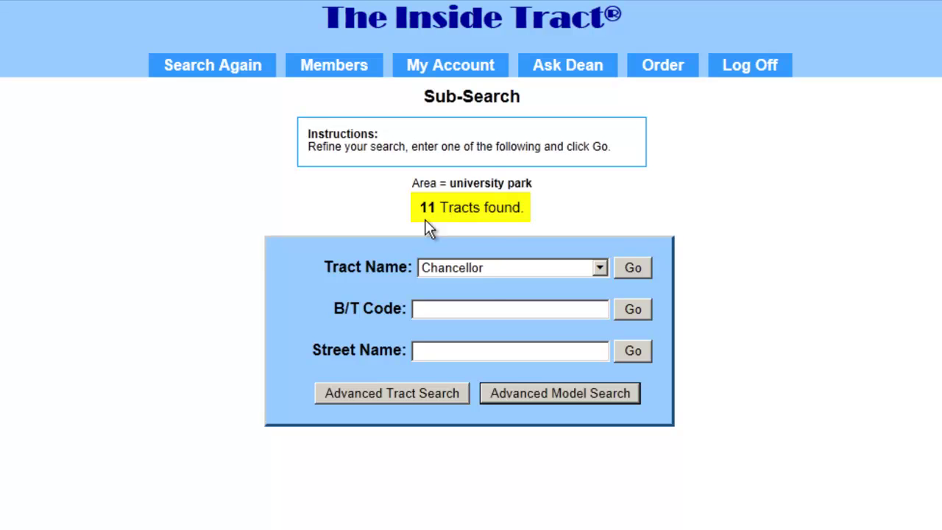
- In Advanced Model Search, set Bedrooms From 3 and Sq Ft 1500 to 2000
click(555, 396)
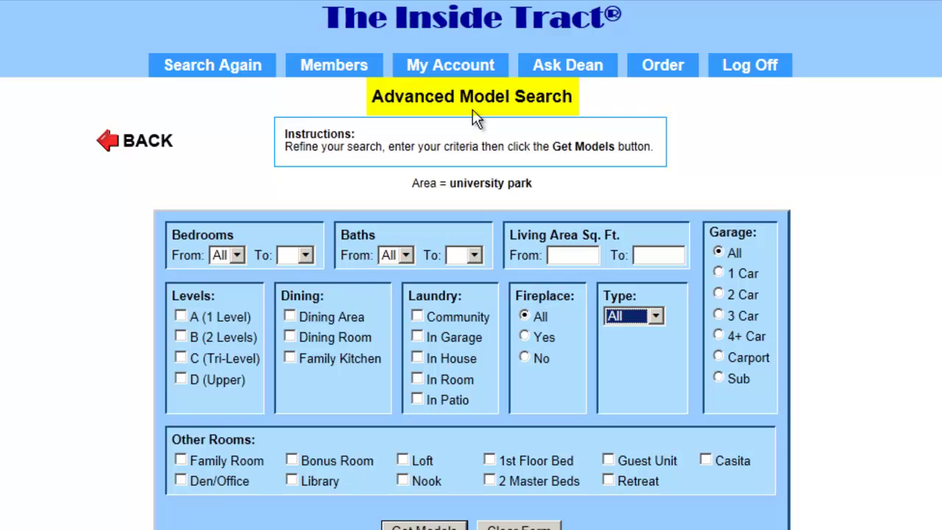
scroll(325, 197, down, 1)
click(236, 202)
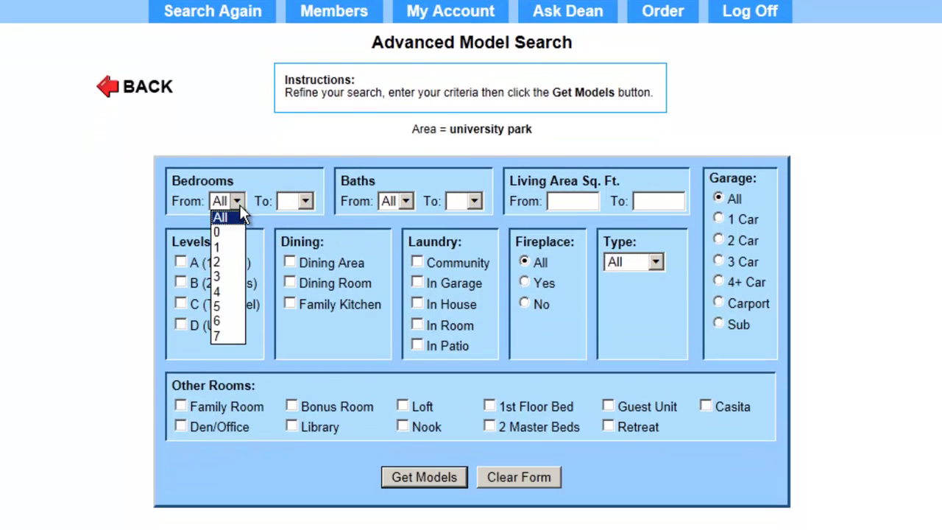
click(228, 276)
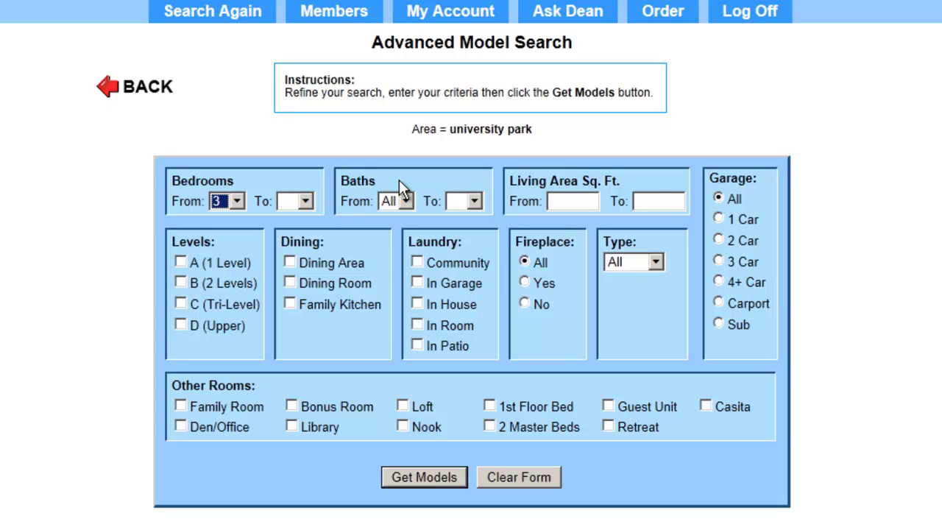
click(560, 201)
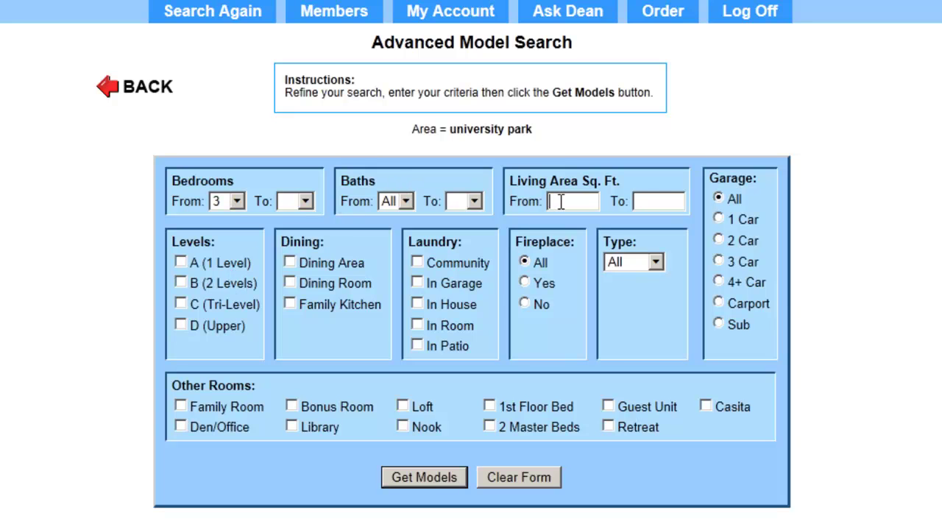
text(1500)
click(643, 202)
text(2000)
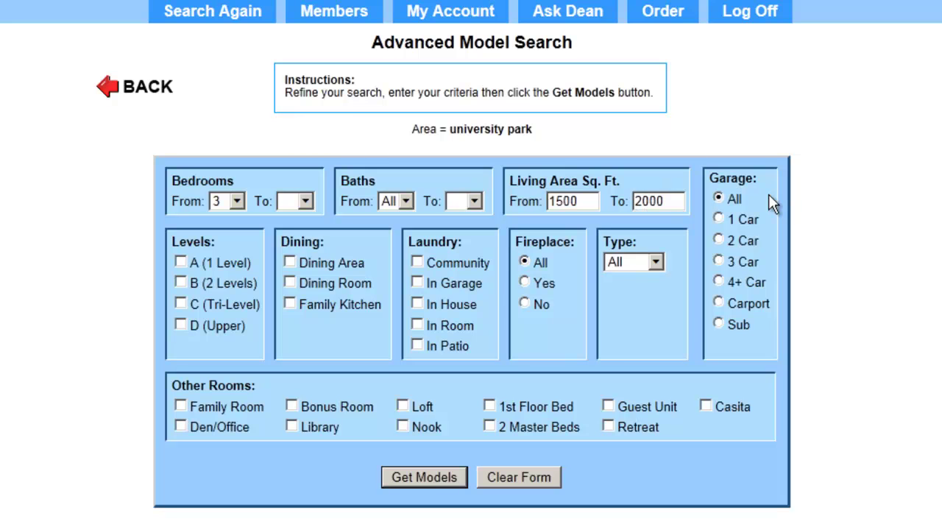
- Require a 2 Car garage, A (1 Level) and Dining Room, then get the models
click(724, 245)
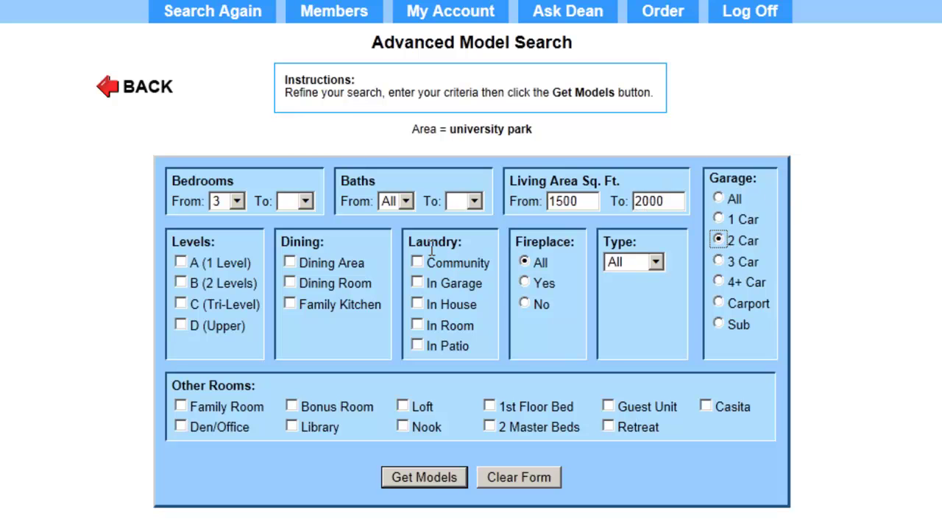
click(180, 263)
click(293, 284)
click(421, 474)
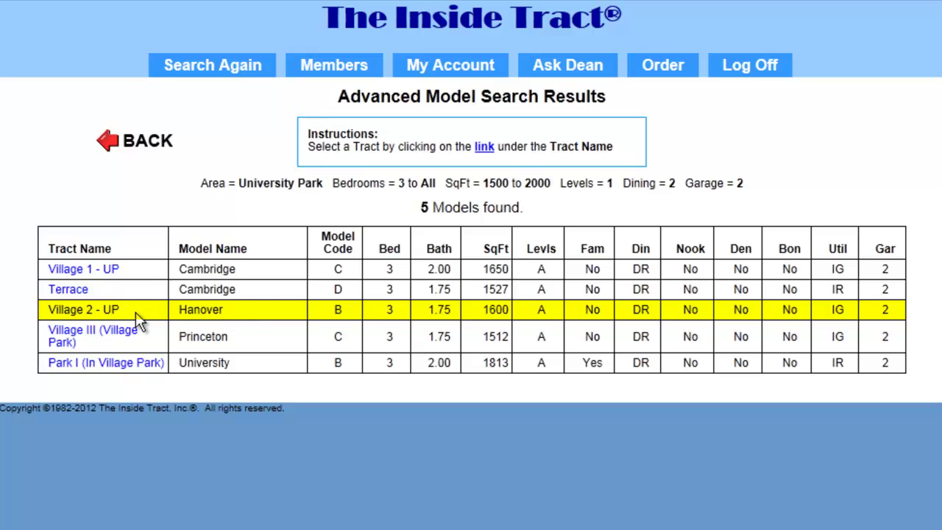
- Open the Village 2 - UP tract report and then its Full Premium Report
click(65, 313)
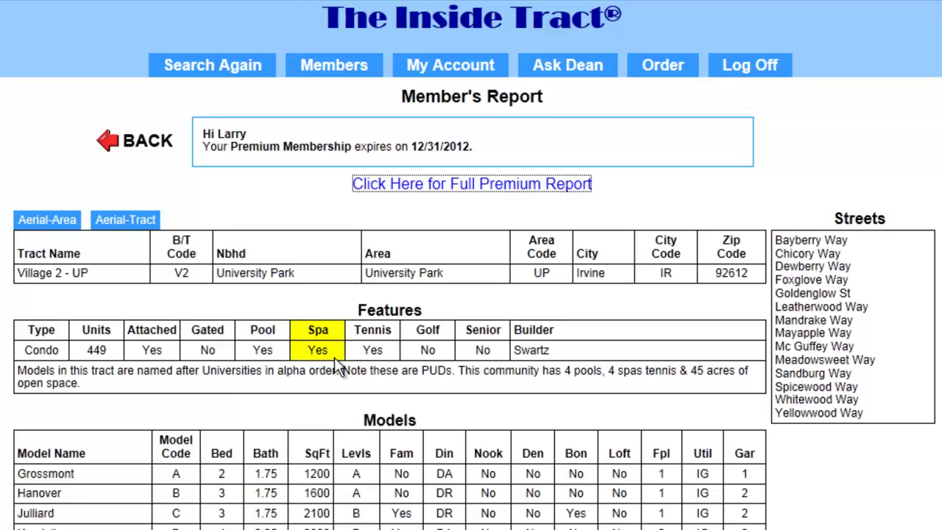
scroll(390, 356, down, 1)
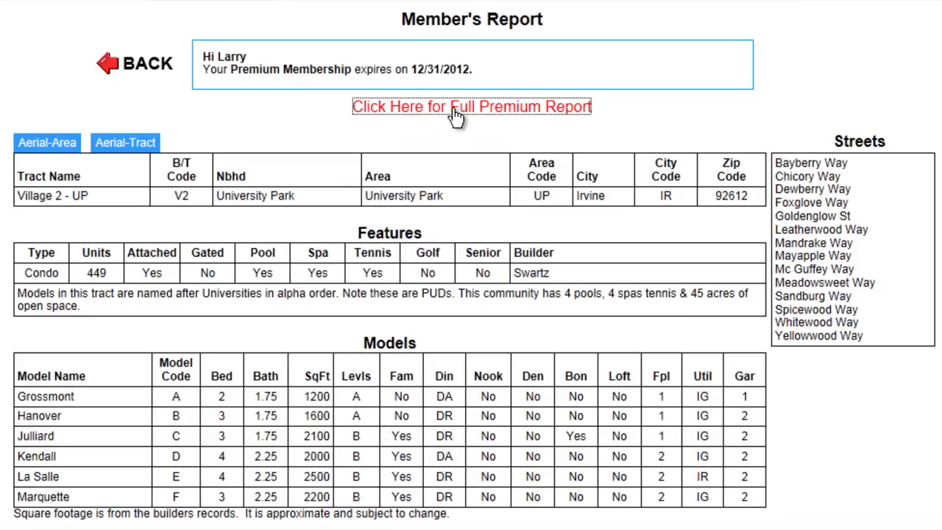
click(456, 109)
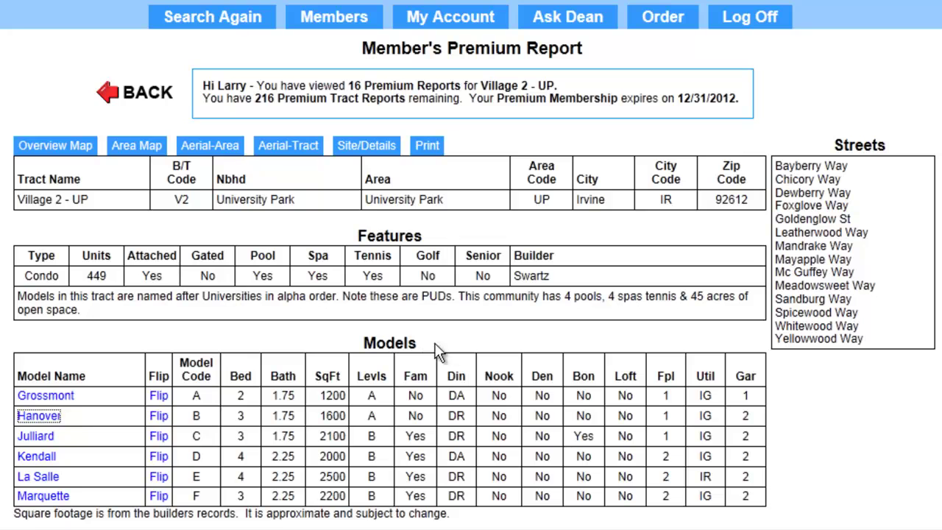
- Open the Hanover floor plan PDF and bring up its Print dialog, moved higher on screen
click(43, 417)
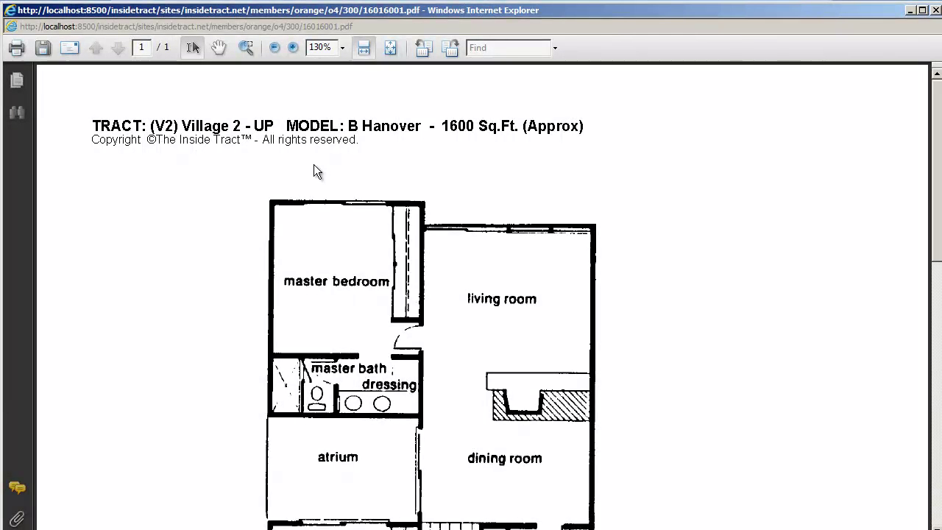
click(16, 48)
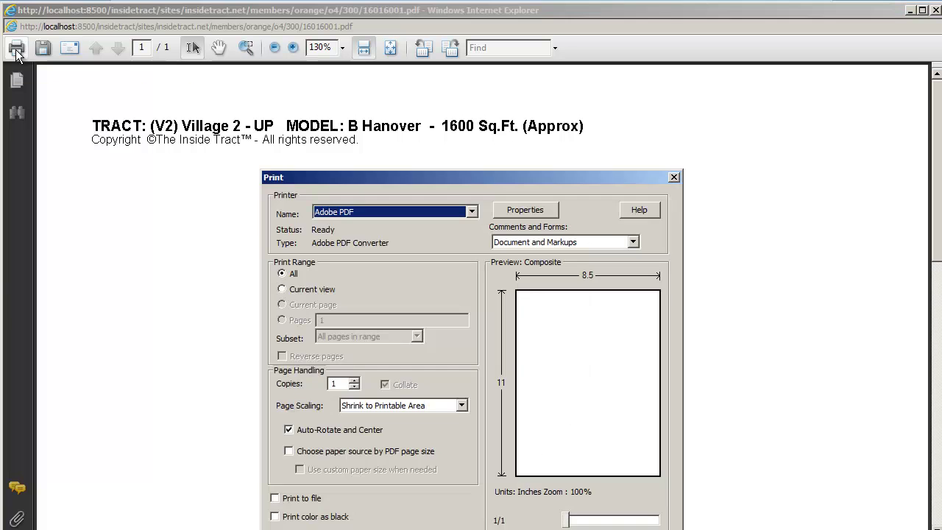
drag(455, 184, 458, 117)
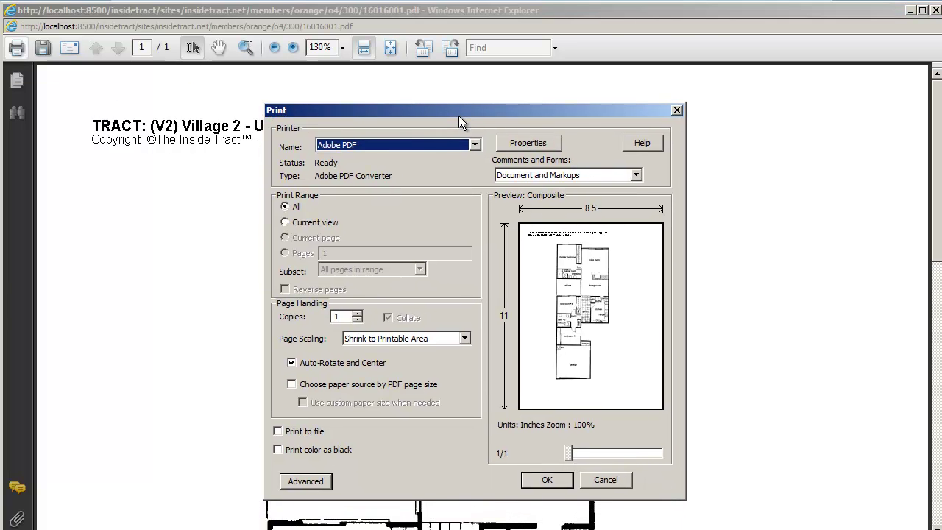